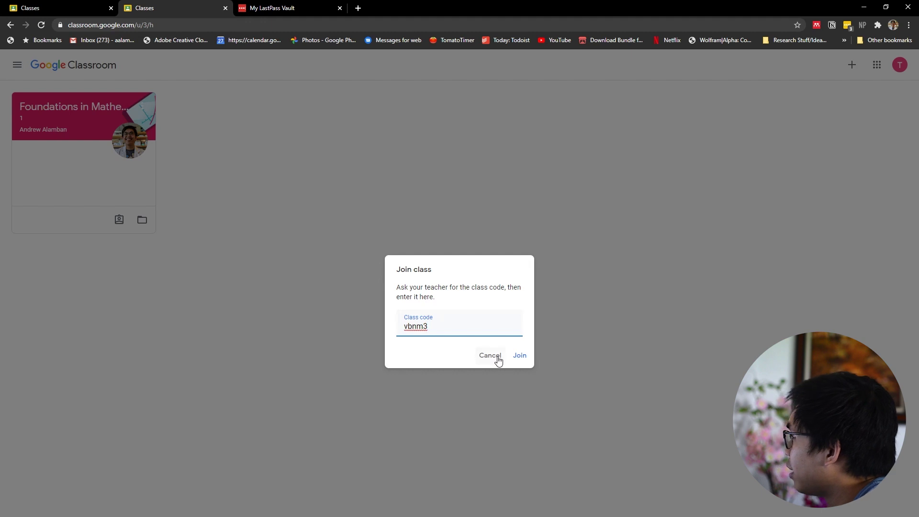
# Dismiss the Join class dialog without joining and open the Classroom calendar
pyautogui.click(498, 360)
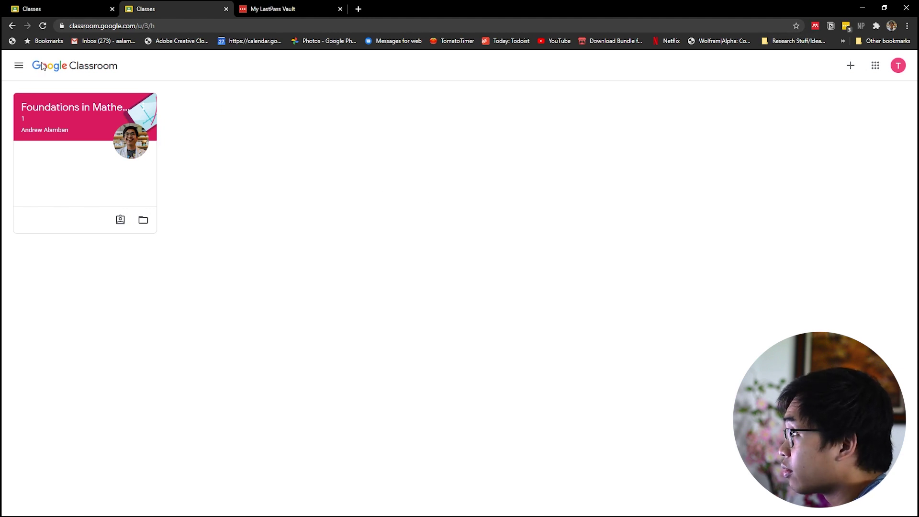
pyautogui.click(16, 67)
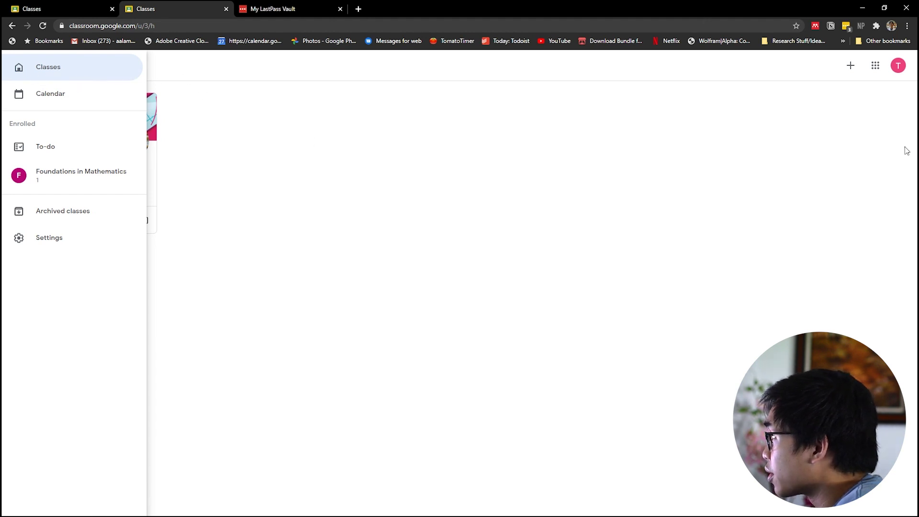
pyautogui.click(54, 96)
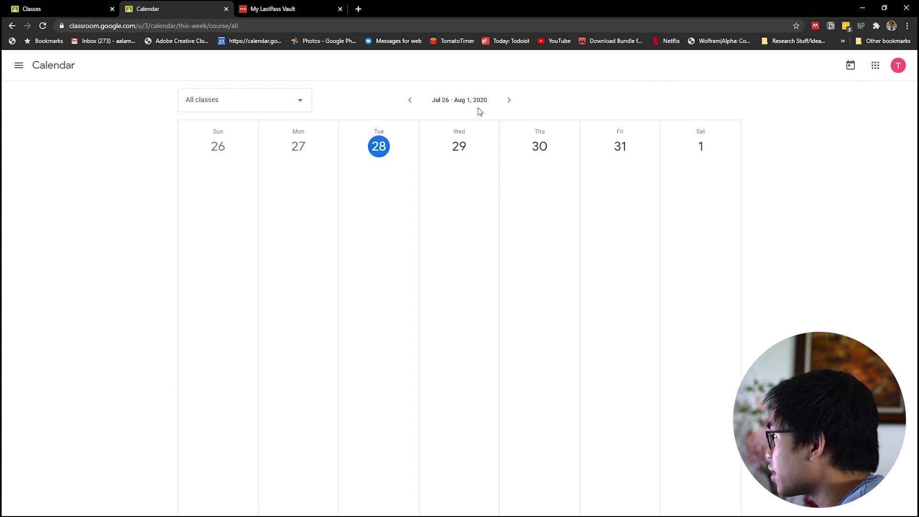
# View the To-do list and open the Foundations in Mathematics class stream
pyautogui.click(24, 75)
pyautogui.click(31, 150)
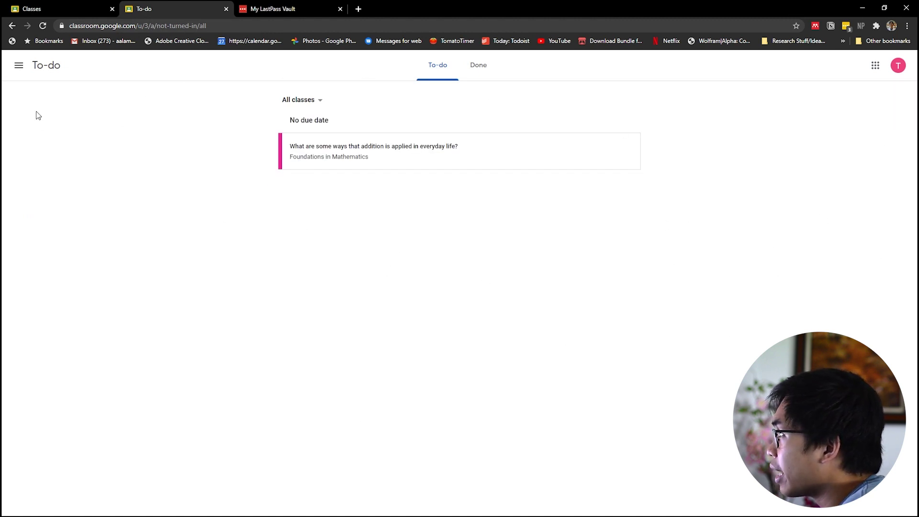
pyautogui.click(17, 70)
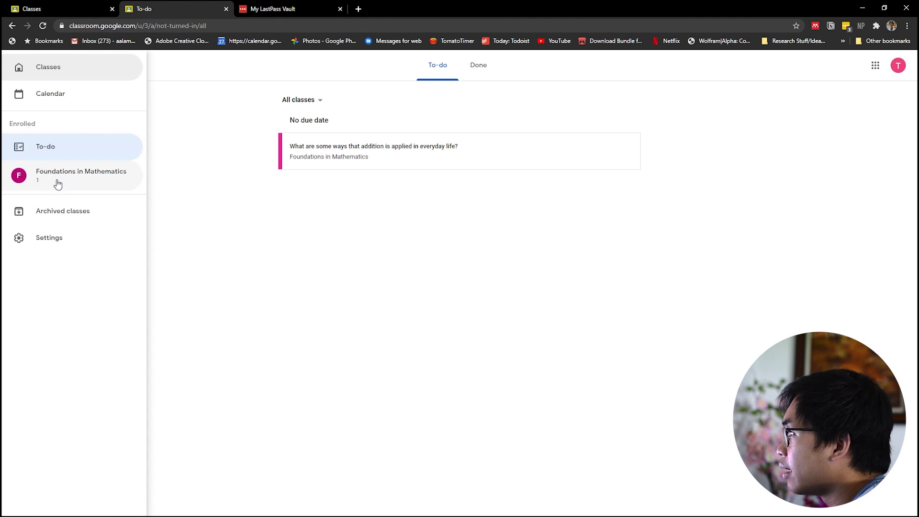
pyautogui.click(57, 184)
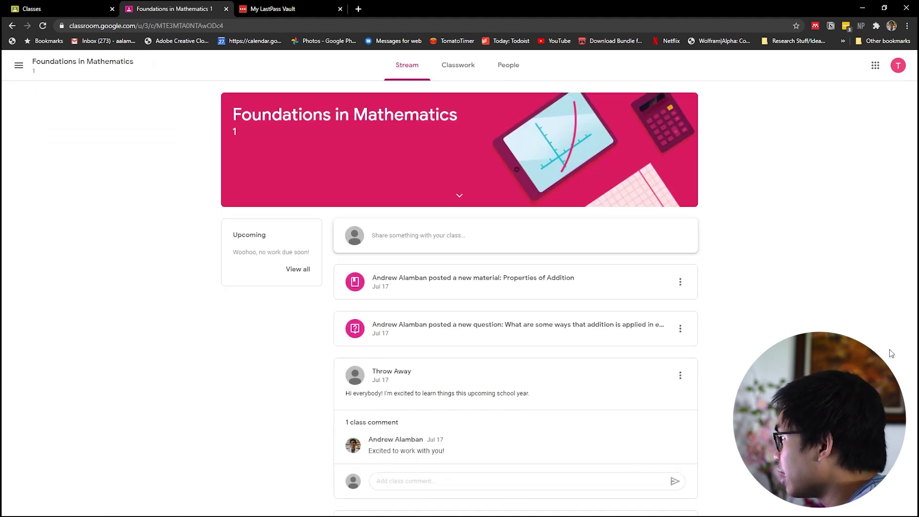
# View the archived classes and the Classroom settings
pyautogui.click(17, 70)
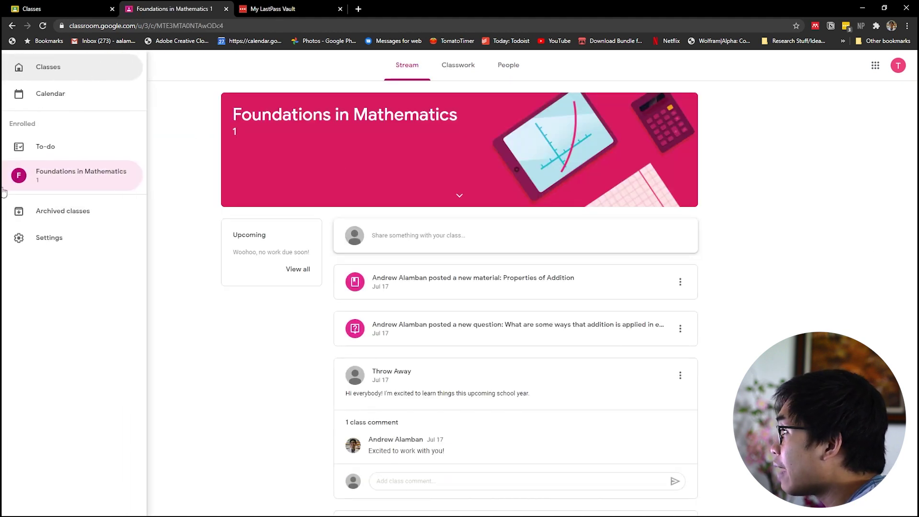
pyautogui.click(82, 217)
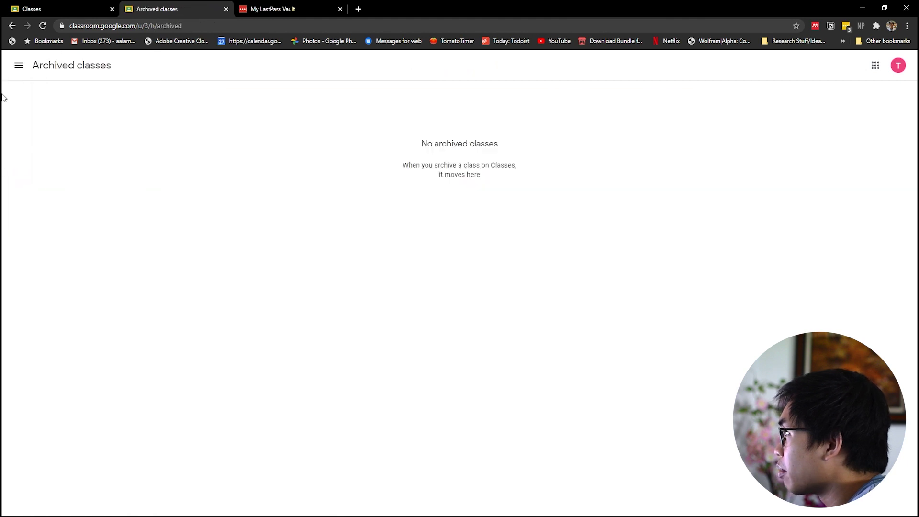
pyautogui.click(18, 70)
pyautogui.click(43, 240)
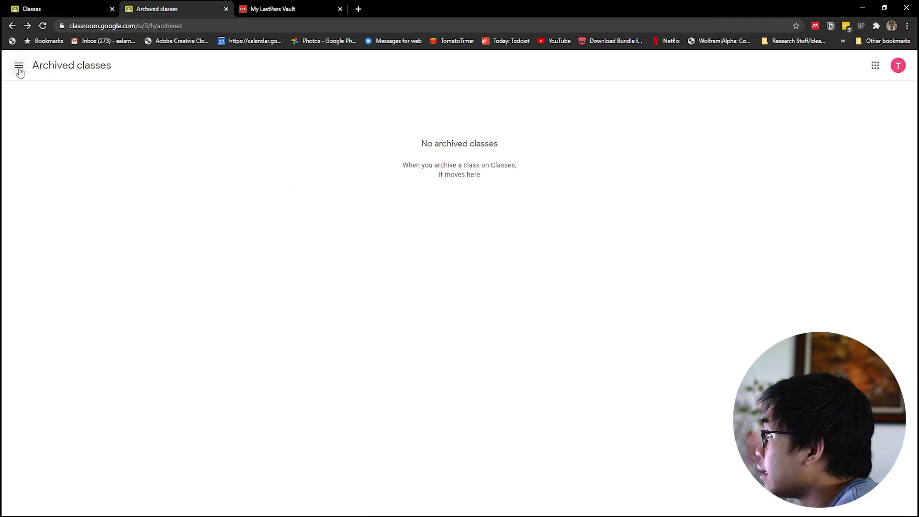
# Return to the class overview and open your work for Foundations in Mathematics from its class card
pyautogui.click(17, 67)
pyautogui.click(60, 75)
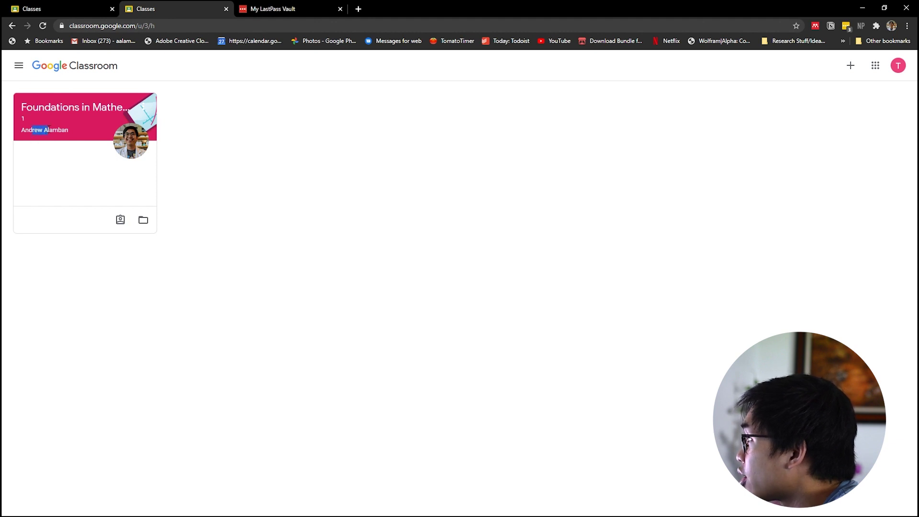
pyautogui.click(140, 106)
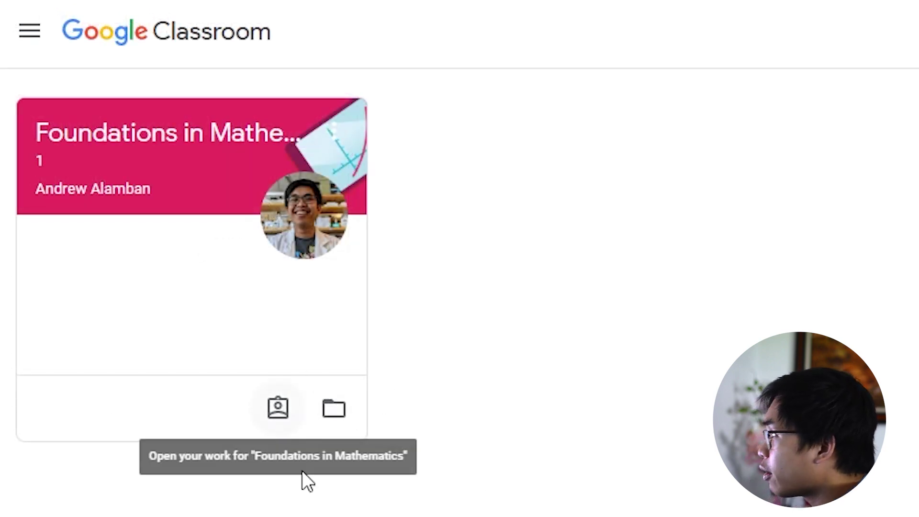
pyautogui.click(286, 407)
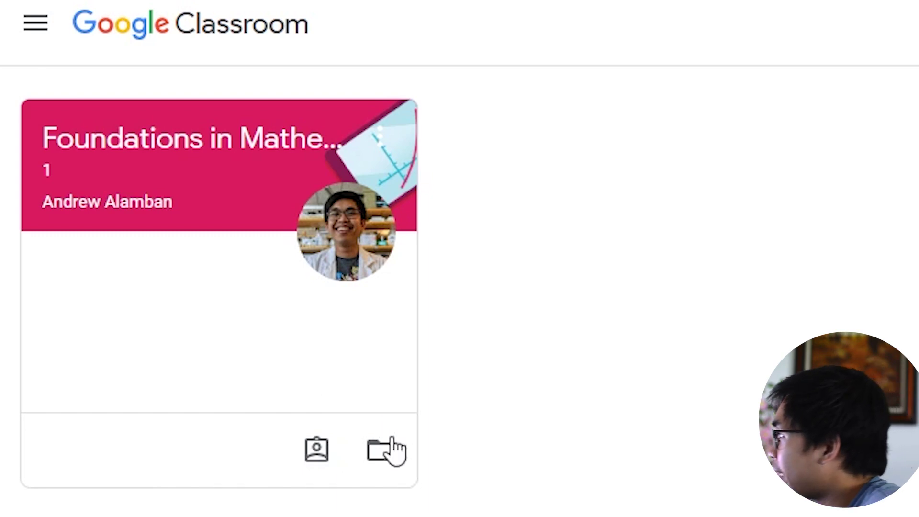
# Open the Drive folder of Foundations in Mathematics from its class card and preview the hw3.pdf file
pyautogui.click(385, 466)
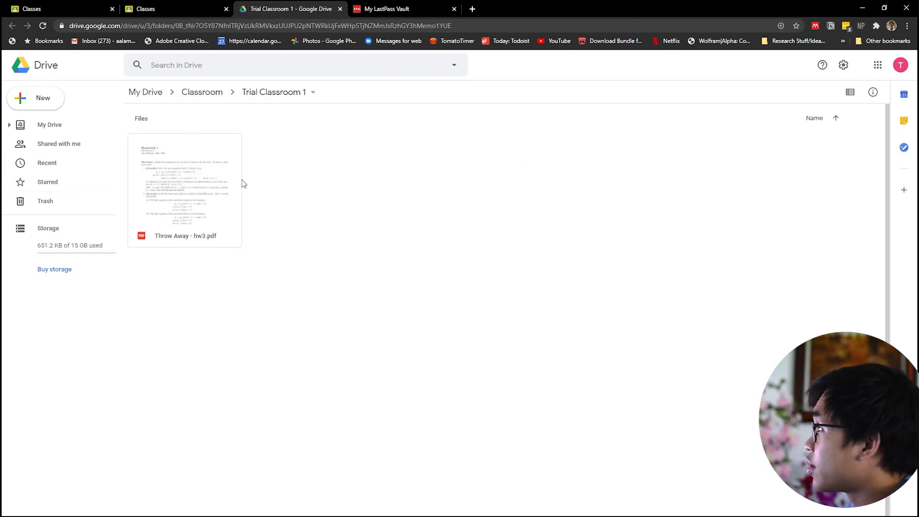
pyautogui.doubleClick(201, 177)
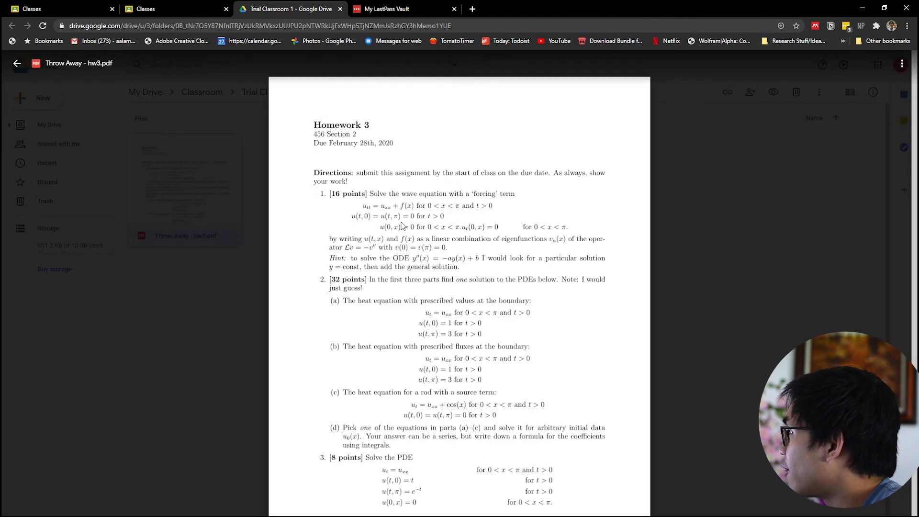
pyautogui.click(186, 312)
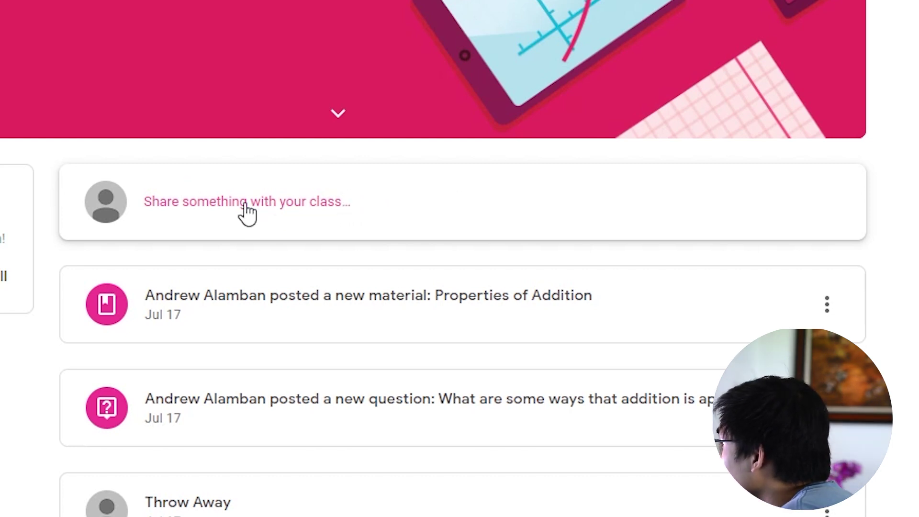
# Post "I really don't like math but am excited to learn still this year!" to the class stream
pyautogui.click(246, 210)
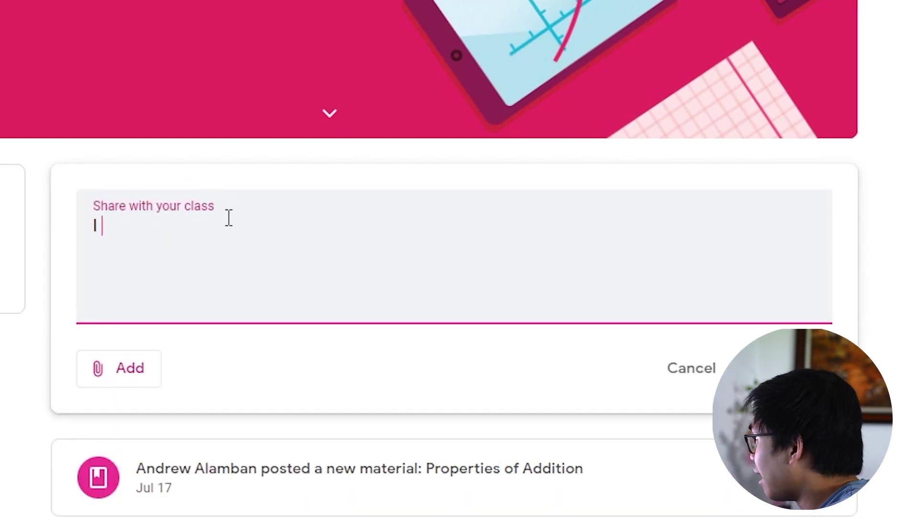
pyautogui.write("really don't like math but am")
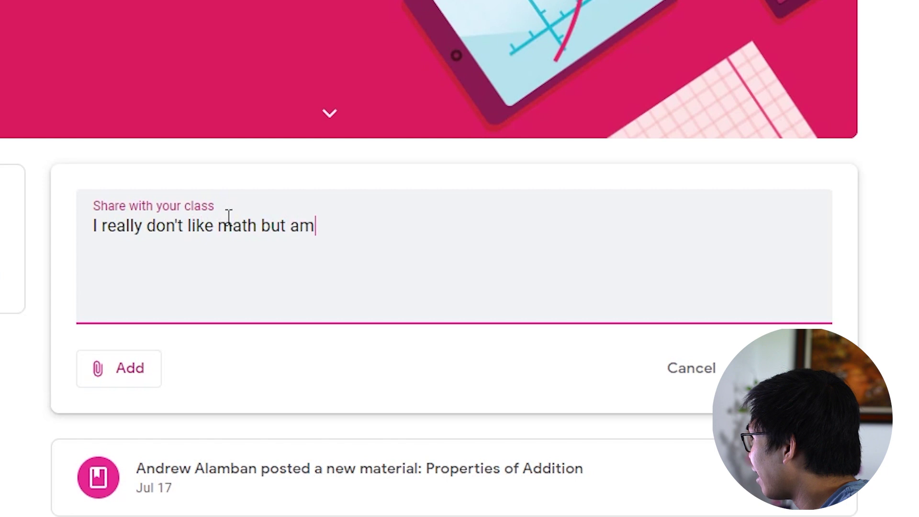
pyautogui.write(' excited to learn ')
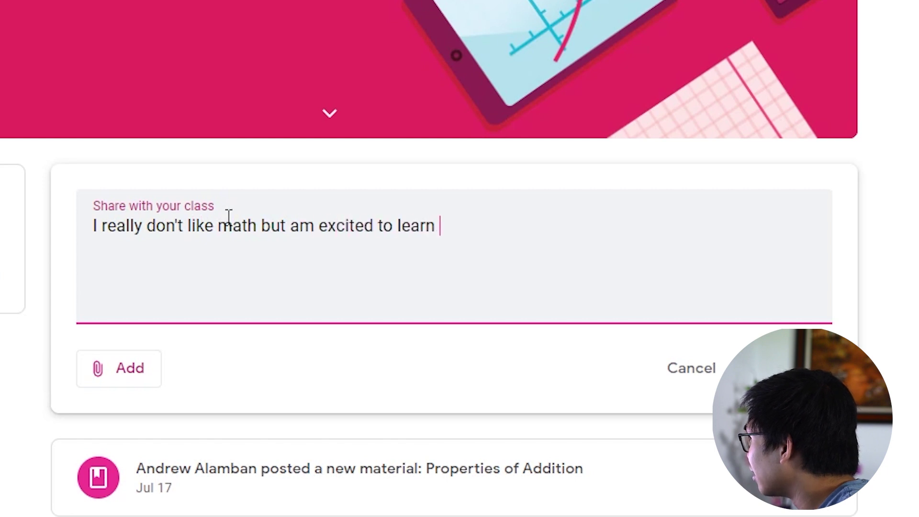
pyautogui.write('still this year')
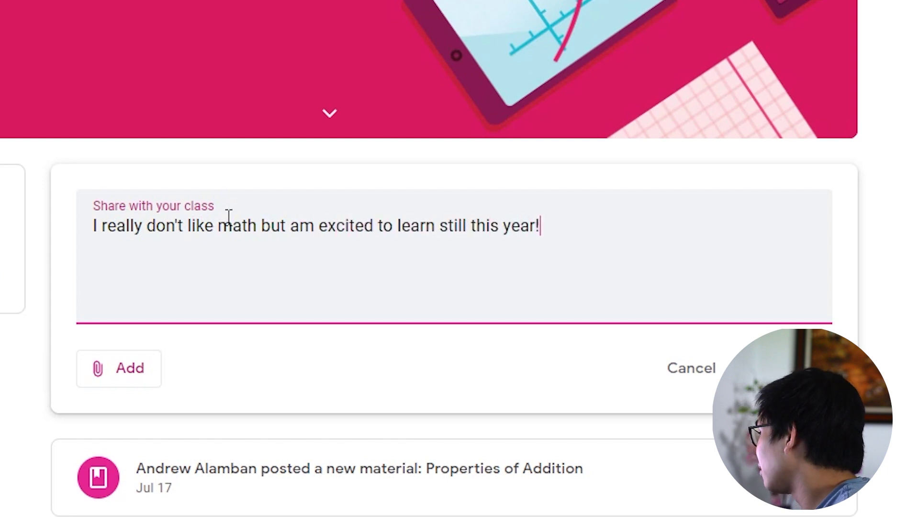
pyautogui.write('!')
pyautogui.click(761, 368)
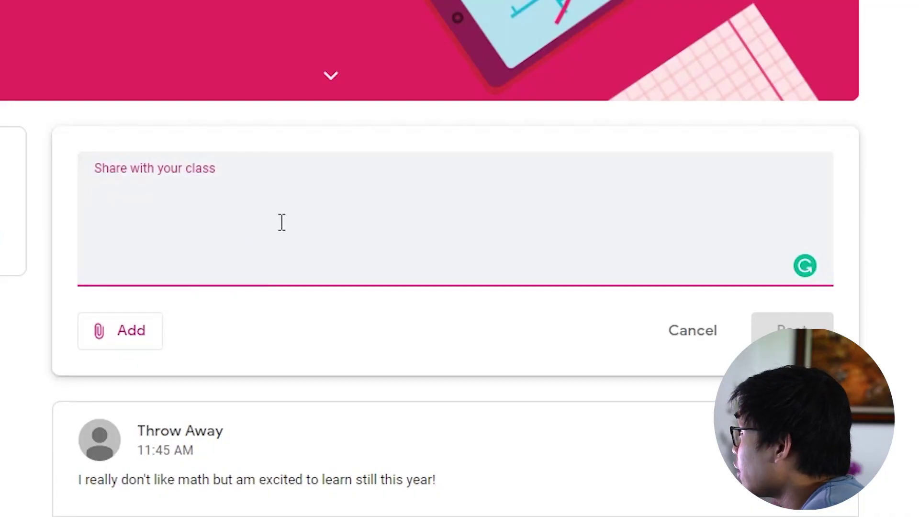
# Look over the attachment options and write a new class post reading "Check out these cute dogs!"
pyautogui.click(130, 336)
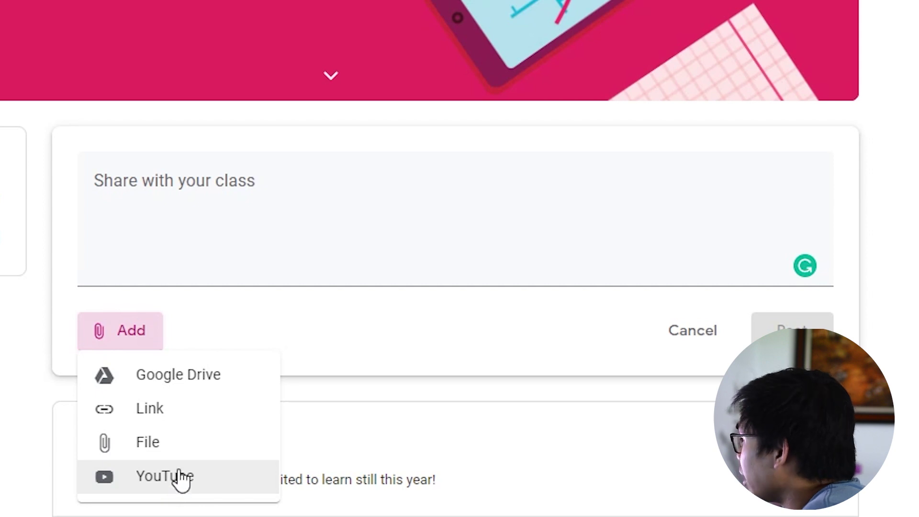
pyautogui.click(219, 280)
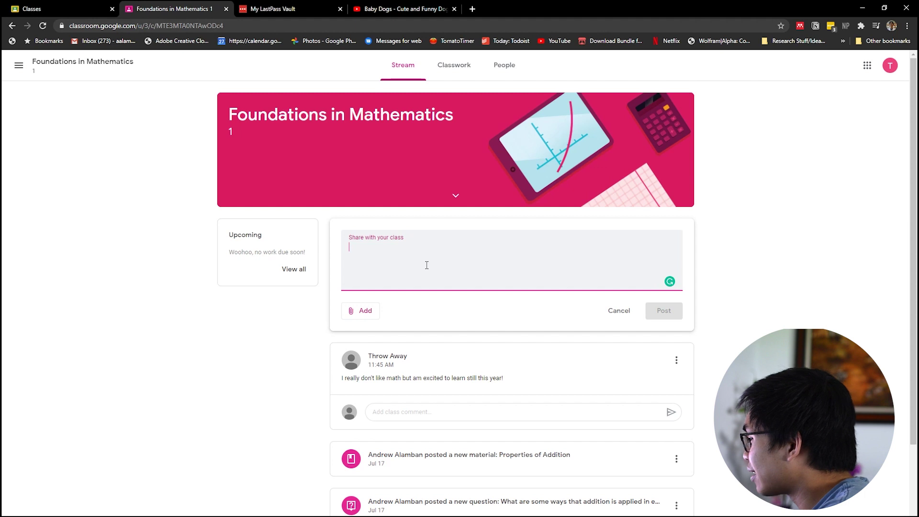
pyautogui.write('Check out these cute dogs!')
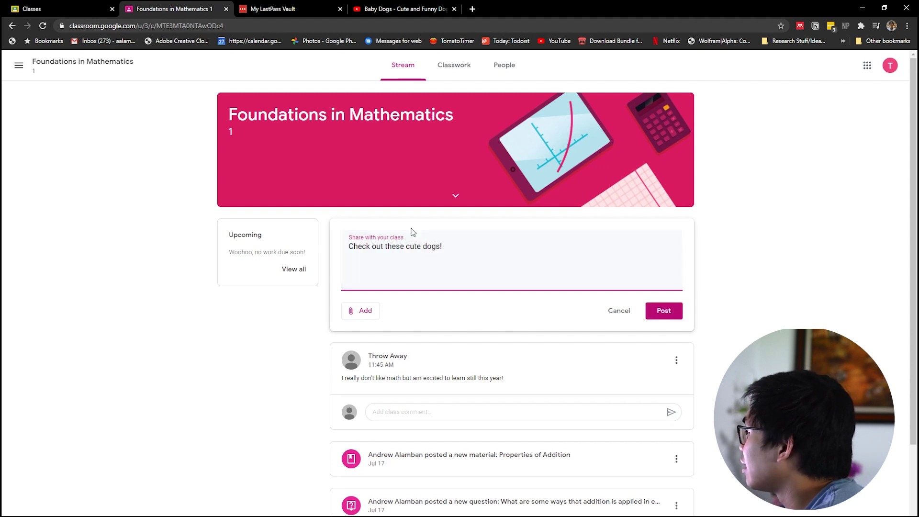
# Copy the address of the Baby Dogs video on YouTube and return to the class stream
pyautogui.click(455, 4)
pyautogui.click(380, 26)
pyautogui.hotkey('ctrl', 'c')
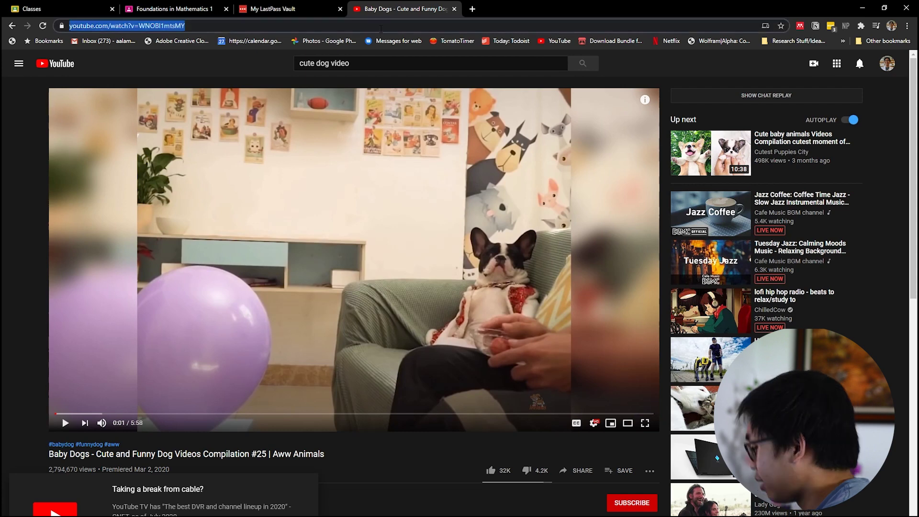
pyautogui.click(170, 7)
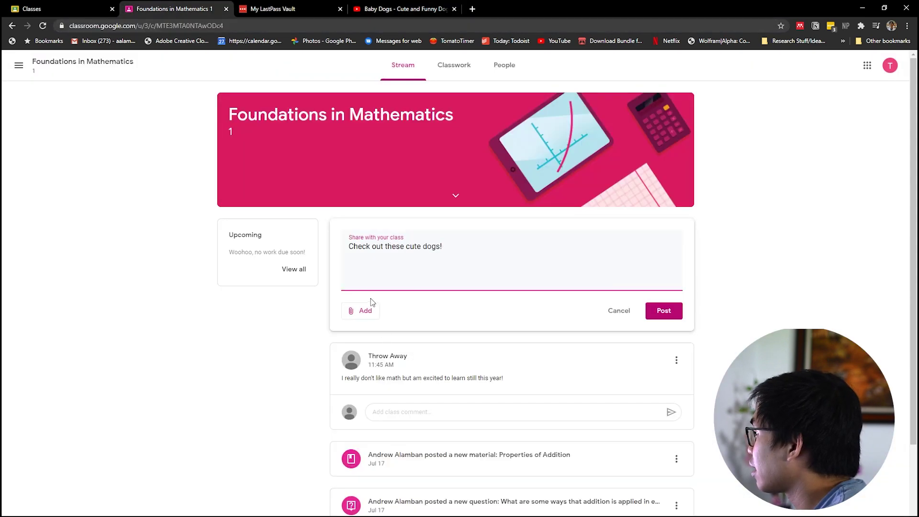
# Attach the YouTube video to the class post by its copied URL and publish the post
pyautogui.click(370, 310)
pyautogui.click(379, 375)
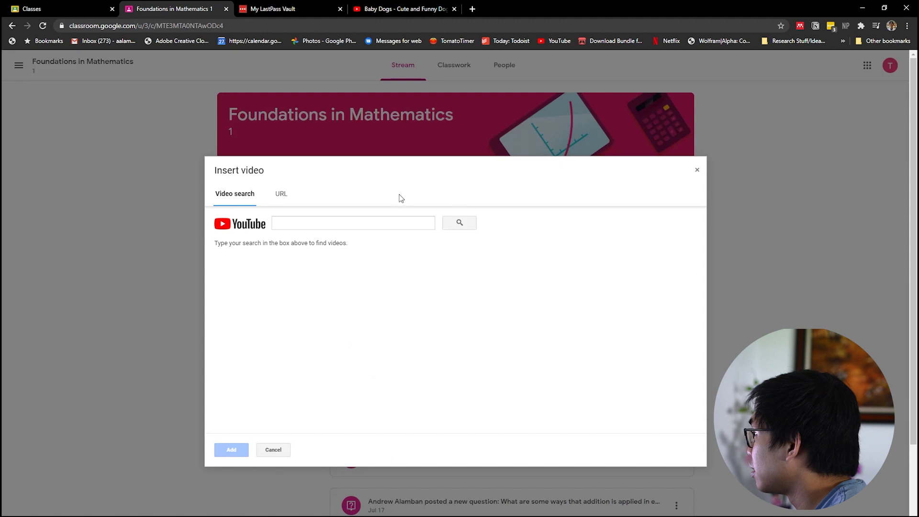
pyautogui.click(281, 194)
pyautogui.hotkey('ctrl', 'v')
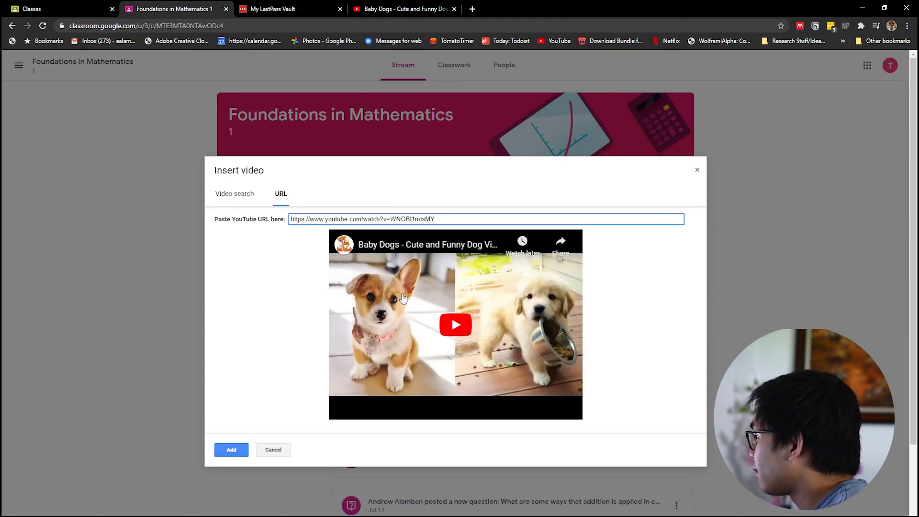
pyautogui.click(231, 450)
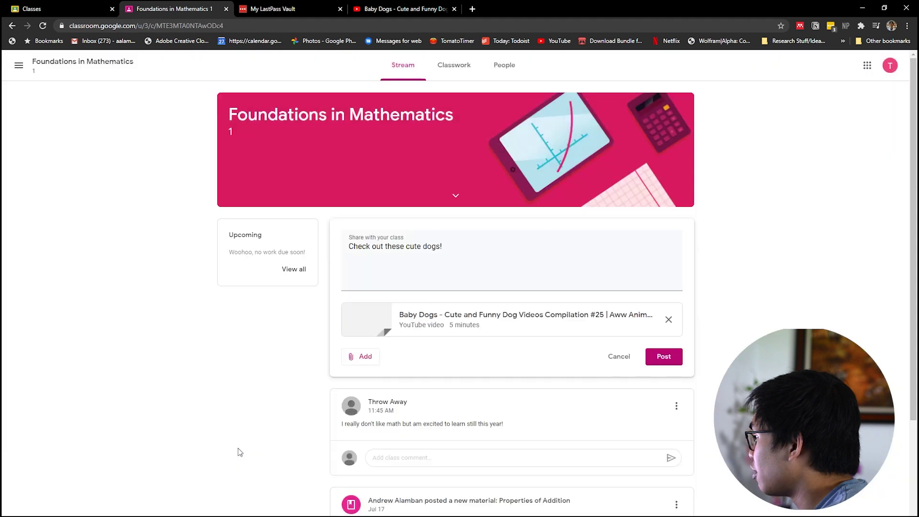
pyautogui.click(664, 358)
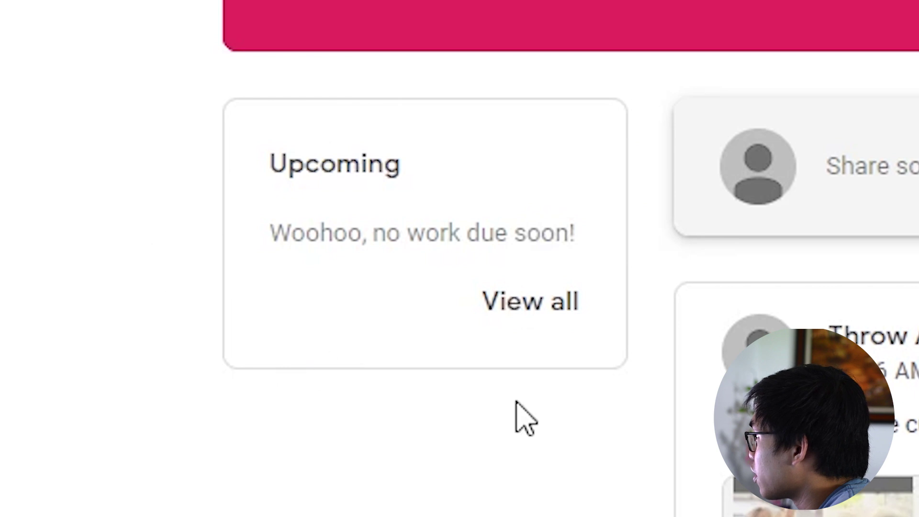
# Check the class's Upcoming work and review your work and grades from the Classwork page
pyautogui.moveTo(304, 210); pyautogui.dragTo(494, 229)
pyautogui.click(495, 230)
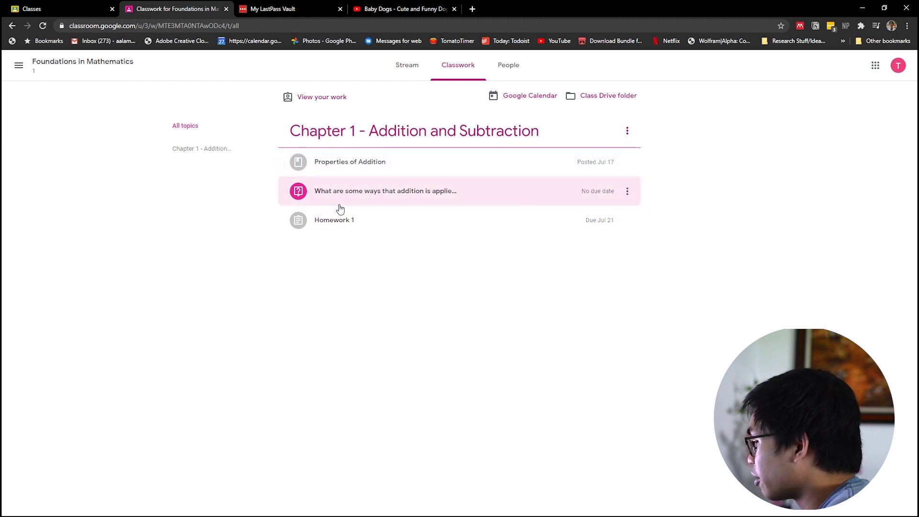
pyautogui.click(322, 100)
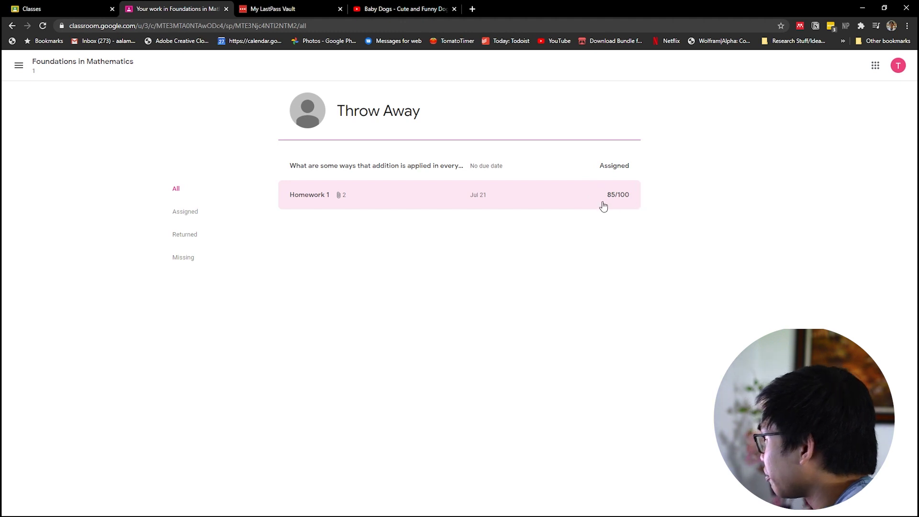
pyautogui.hotkey('alt', 'Left')
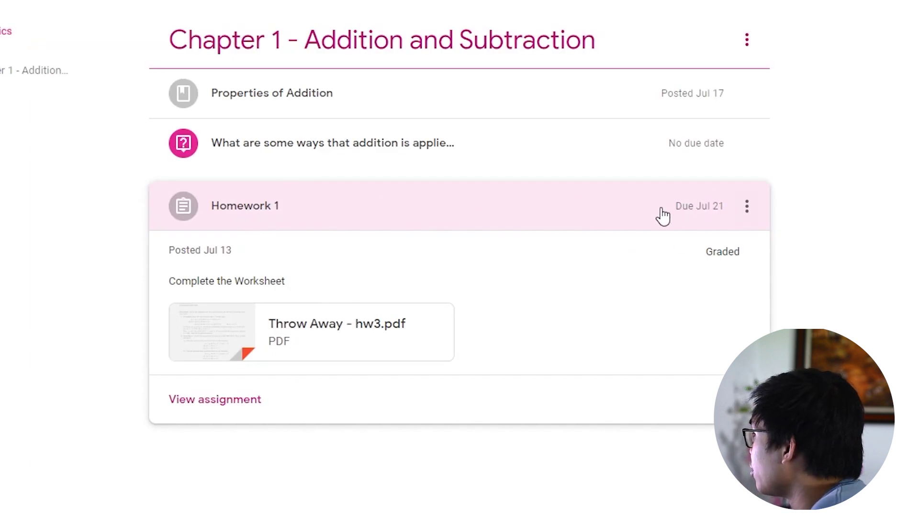
# Check the available options for Homework 1 and open its full assignment page
pyautogui.click(749, 208)
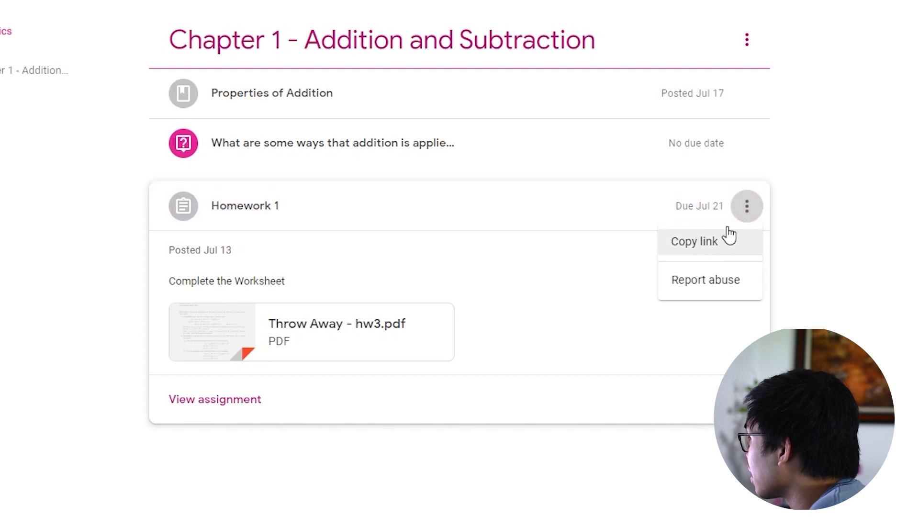
pyautogui.click(443, 213)
pyautogui.click(352, 217)
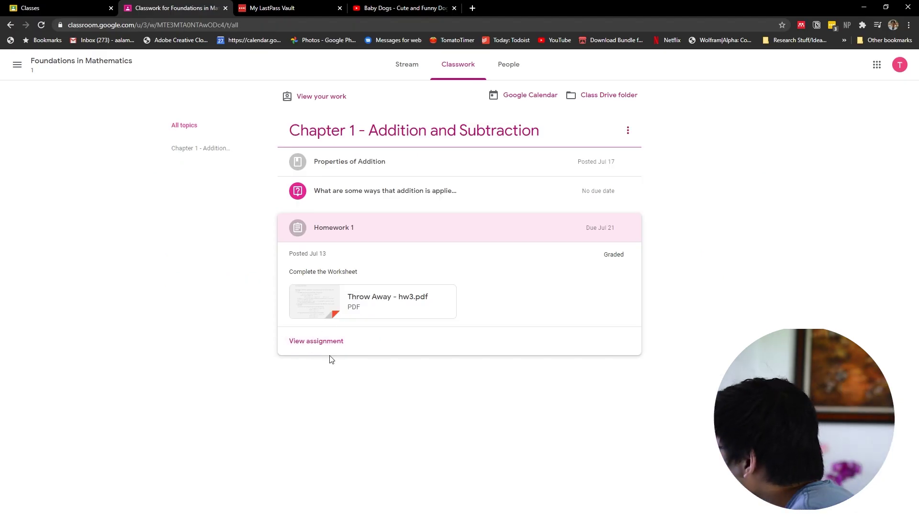
pyautogui.click(309, 341)
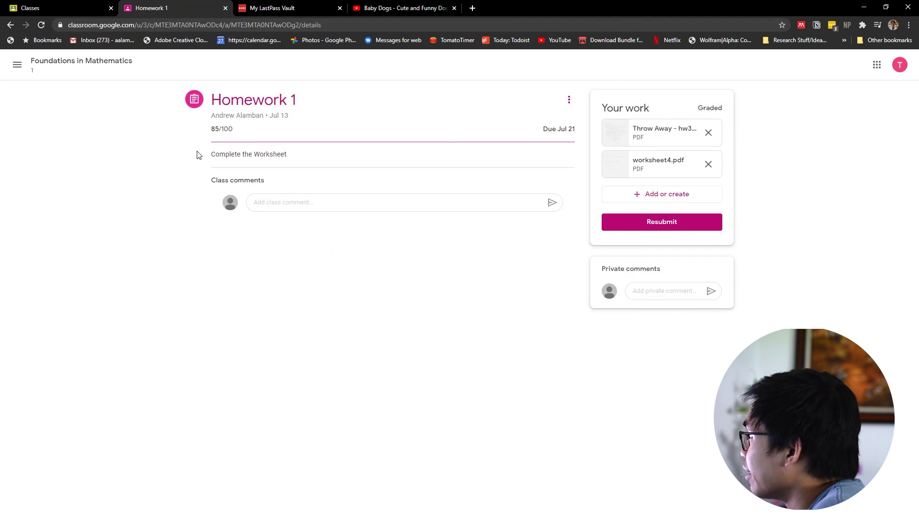
# Examine the Homework 1 instructions and its class comment field
pyautogui.moveTo(204, 156); pyautogui.dragTo(286, 156)
pyautogui.click(214, 155)
pyautogui.click(301, 161)
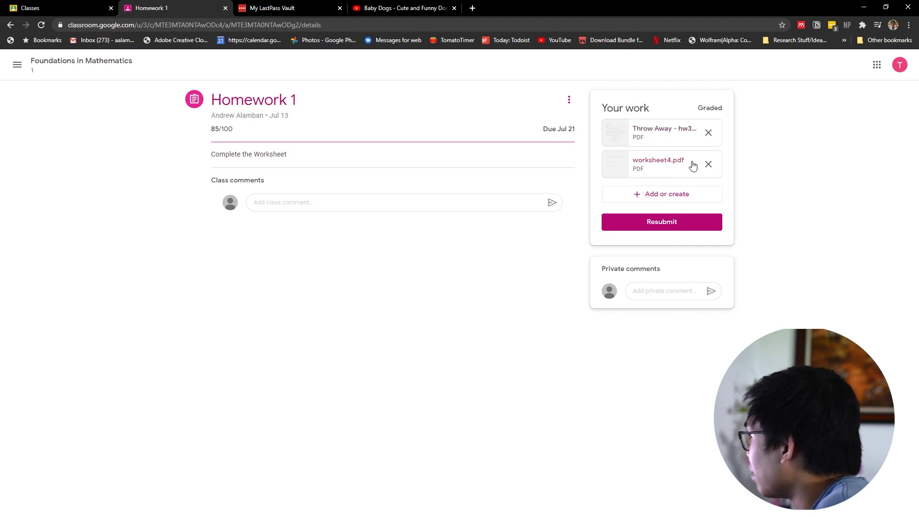
pyautogui.click(283, 205)
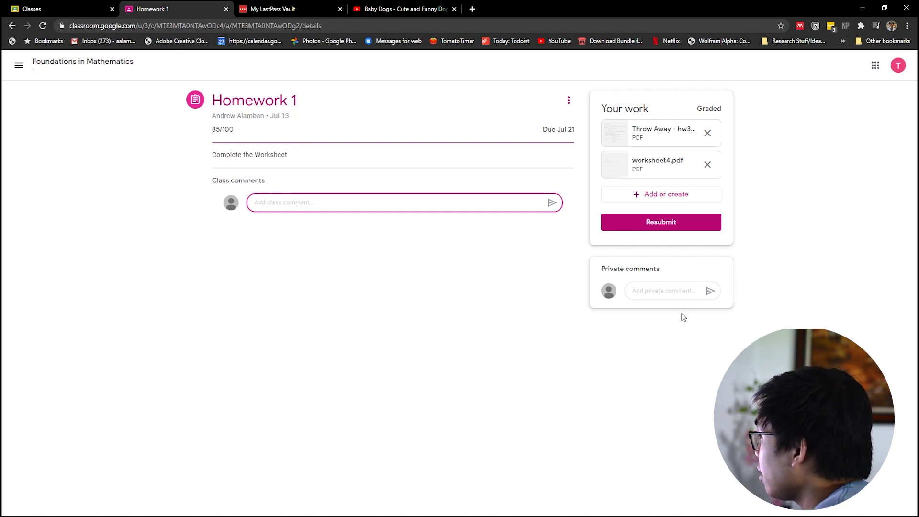
# Post the private comment "What is the trick for question 7?" on Homework 1
pyautogui.click(666, 295)
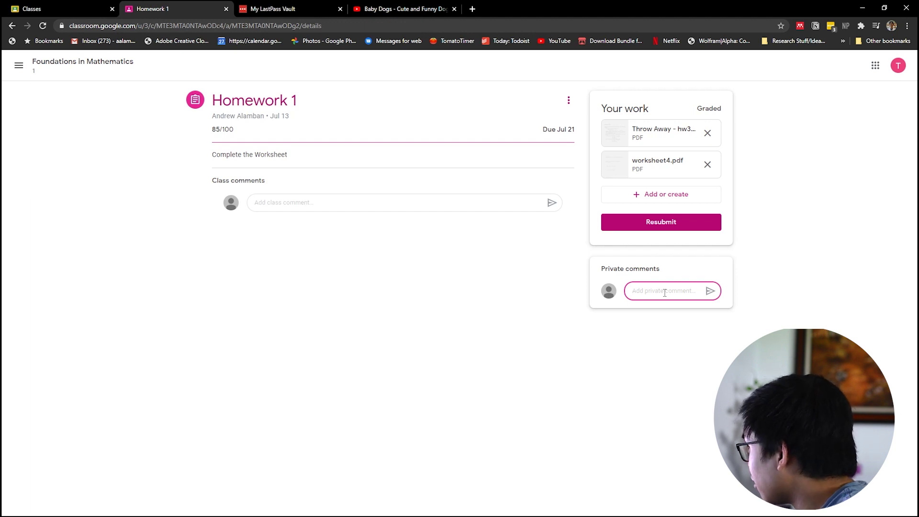
pyautogui.write('What is the trick for question')
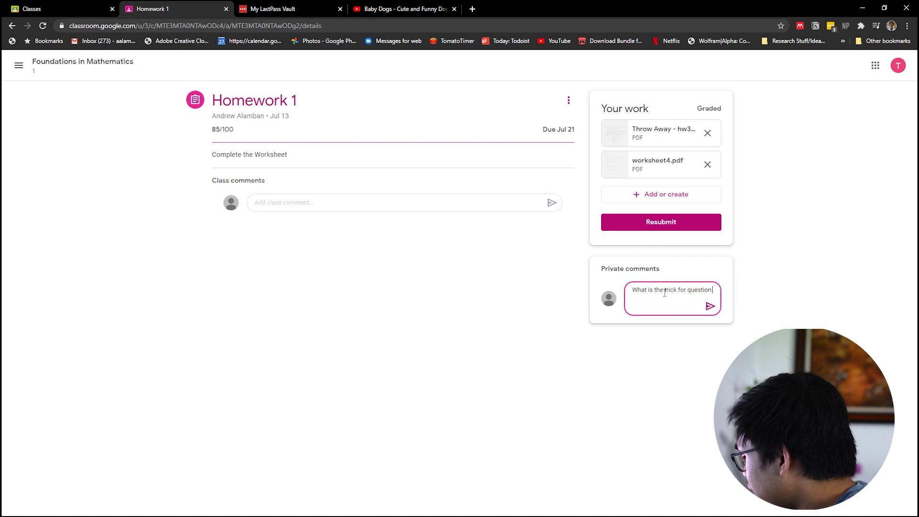
pyautogui.write('7')
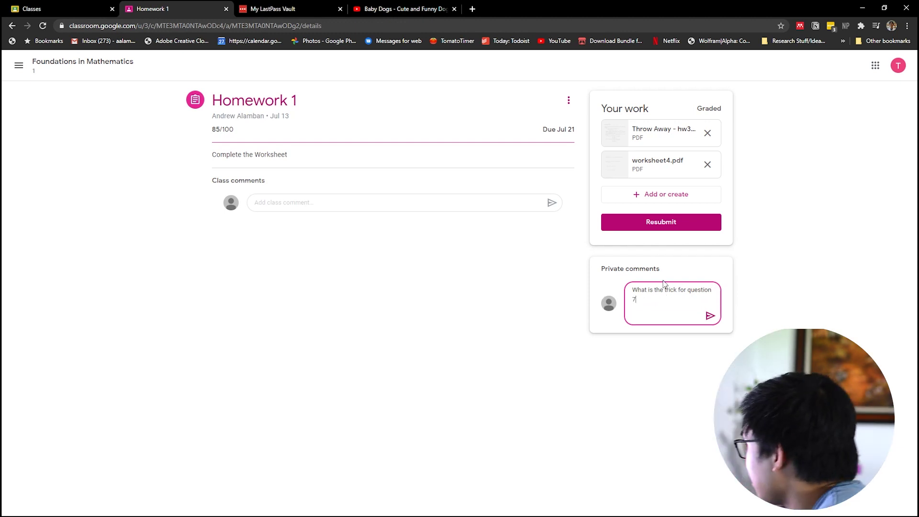
pyautogui.click(711, 316)
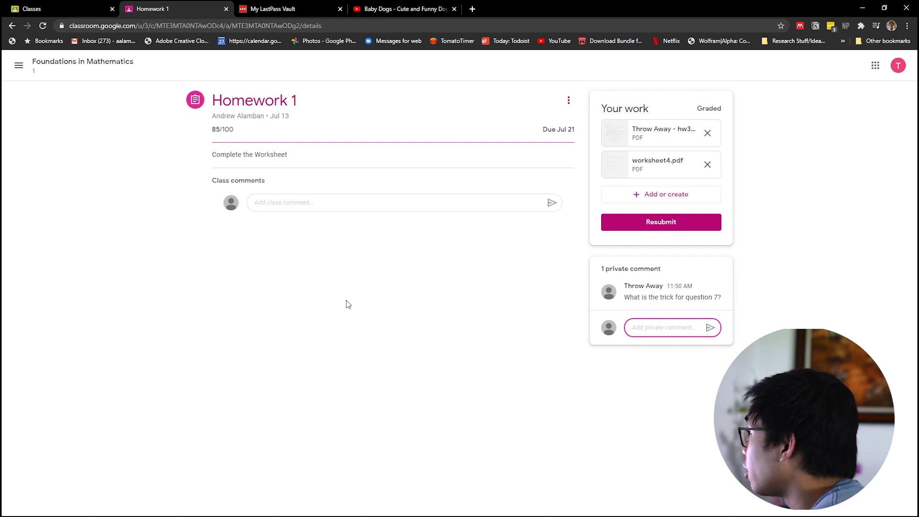
# Review the Homework 1 grade and return to the Classwork page to check its Google Calendar link
pyautogui.moveTo(214, 132)
pyautogui.mouseDown()
pyautogui.moveTo(249, 216)
pyautogui.moveTo(232, 132)
pyautogui.mouseUp()
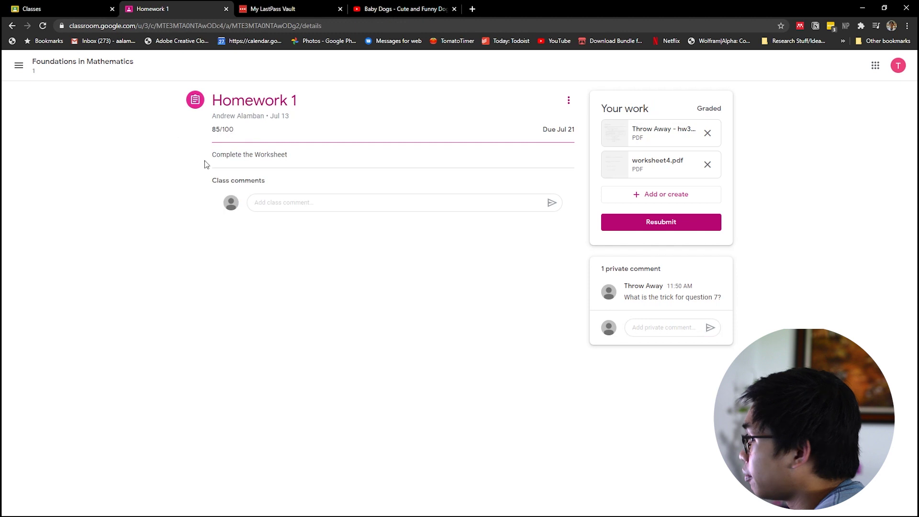
pyautogui.hotkey('alt', 'Left')
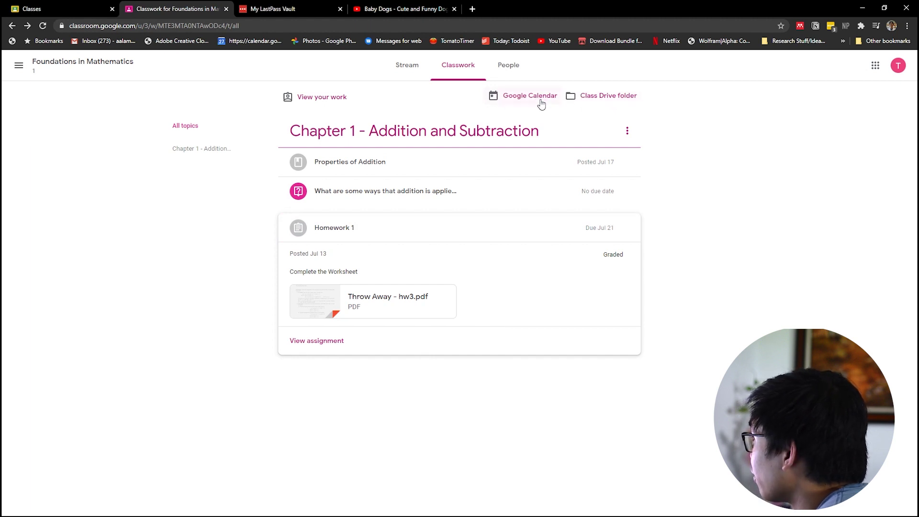
pyautogui.click(540, 98)
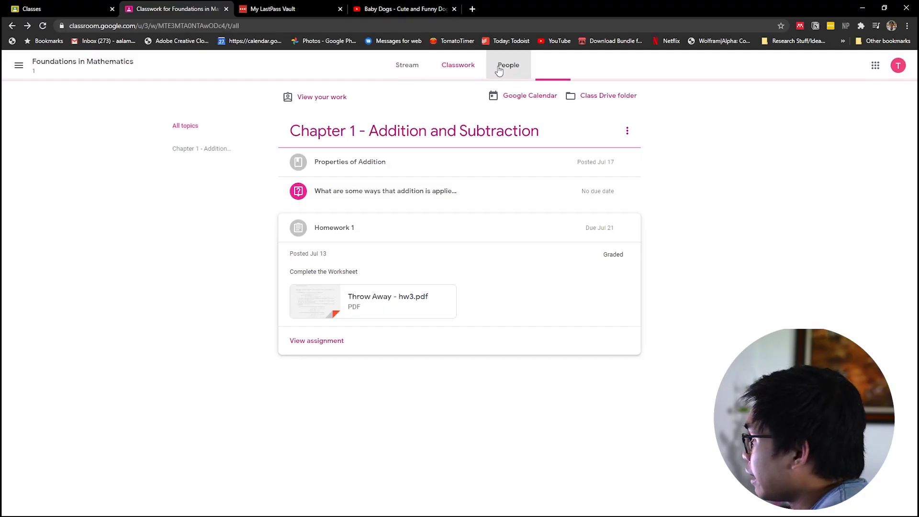
# View the People page of Foundations in Mathematics and look over its list of teachers
pyautogui.click(498, 69)
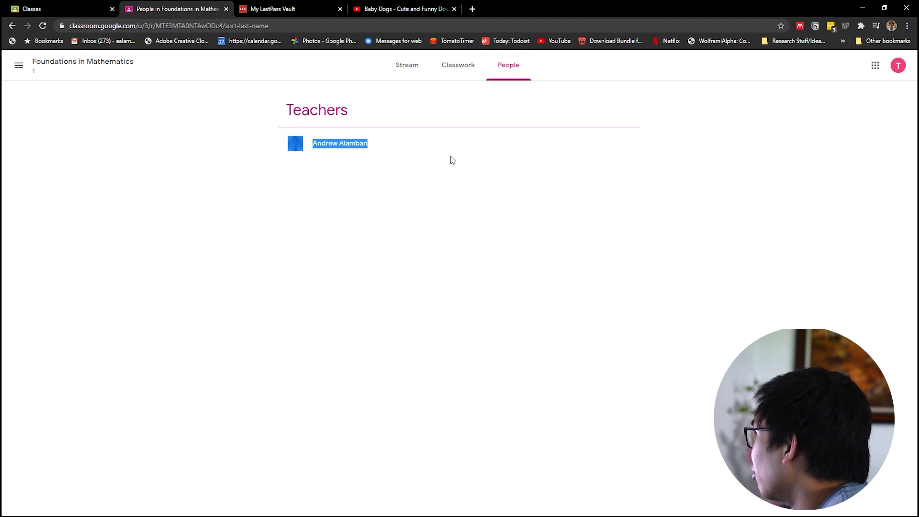
pyautogui.moveTo(260, 188); pyautogui.dragTo(348, 208)
pyautogui.click(367, 215)
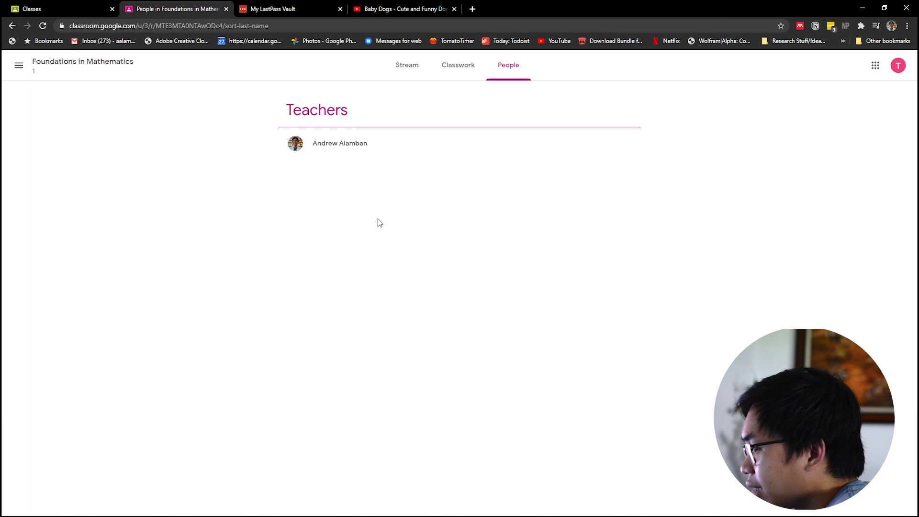